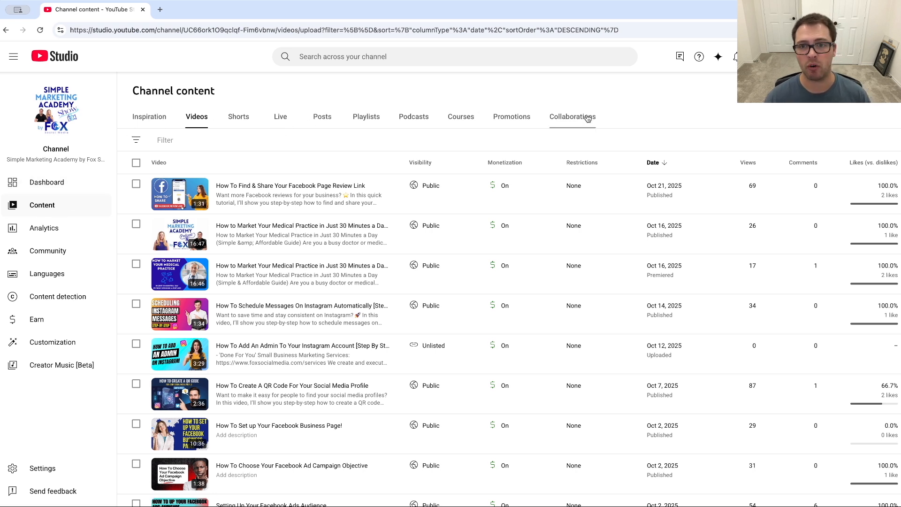
- Start a new video promotion with a newly created account and Video views as its main goal
{"action": "left_click", "coordinate": [512, 118]}
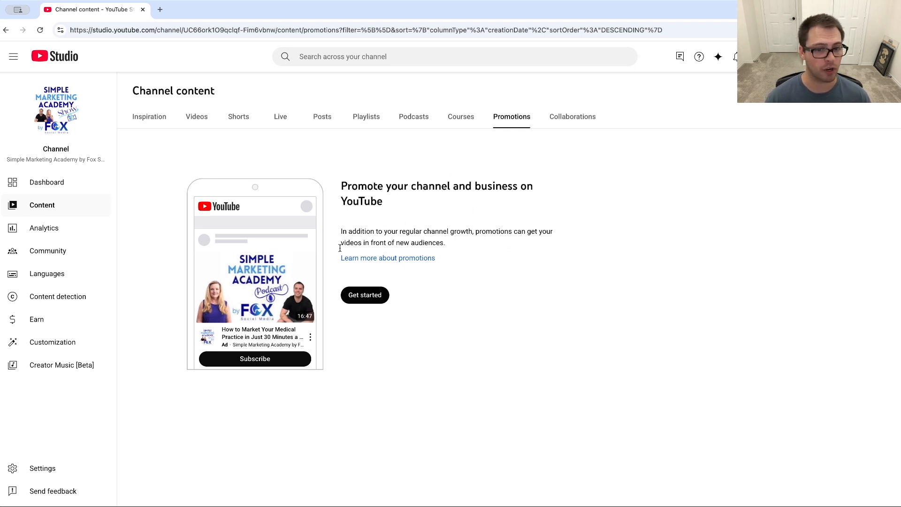
{"action": "left_click", "coordinate": [369, 296]}
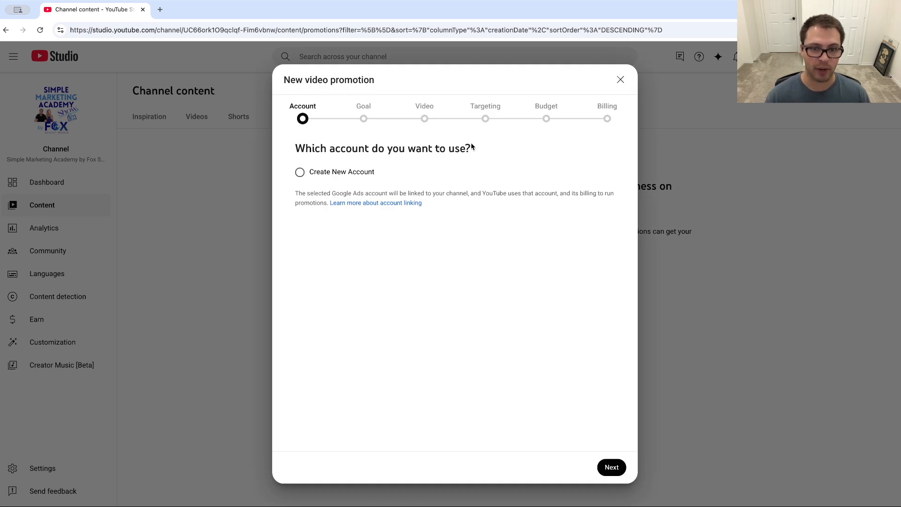
{"action": "left_click", "coordinate": [299, 173]}
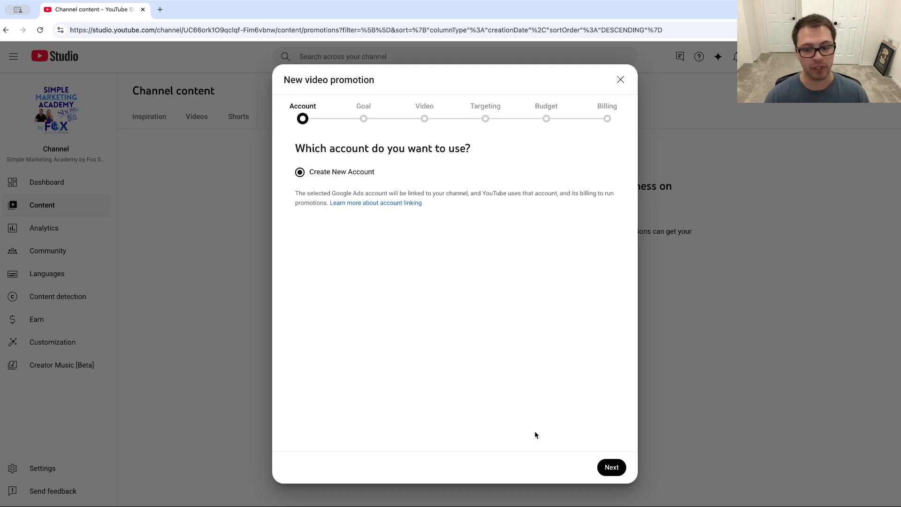
{"action": "left_click", "coordinate": [611, 467]}
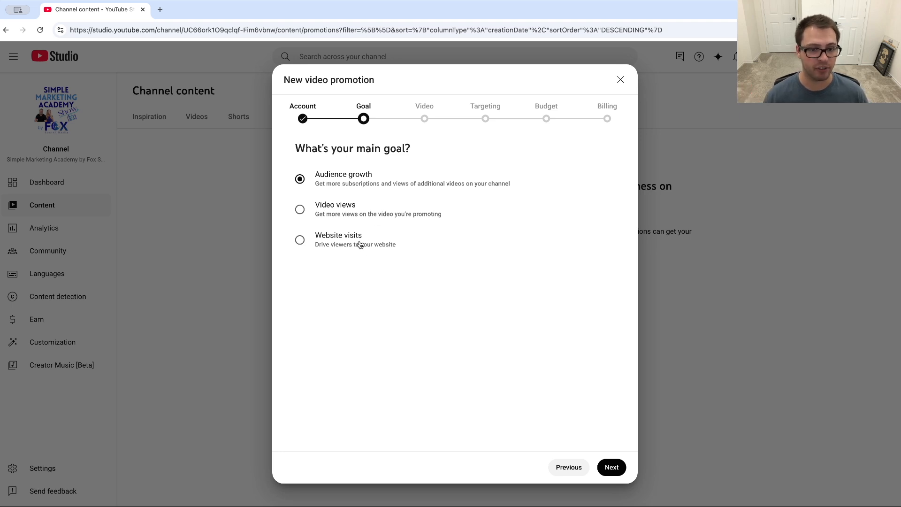
{"action": "left_click", "coordinate": [301, 211]}
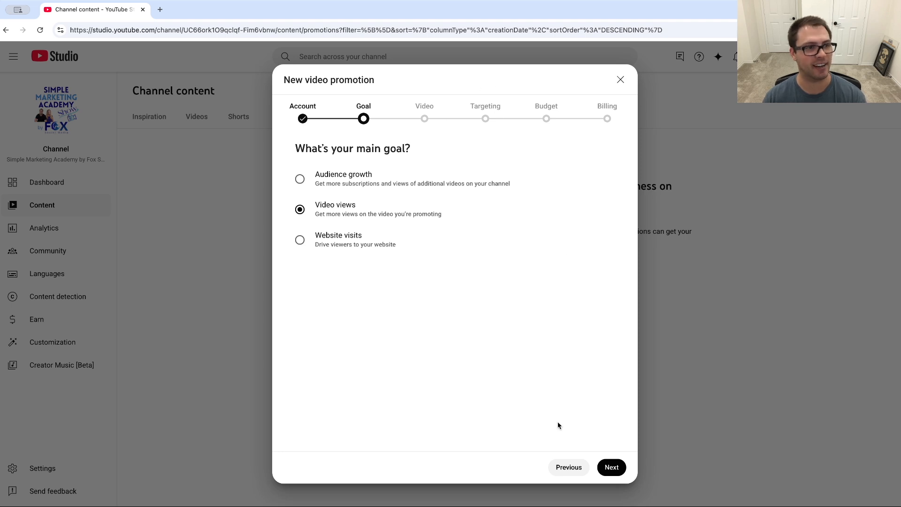
{"action": "left_click", "coordinate": [610, 467]}
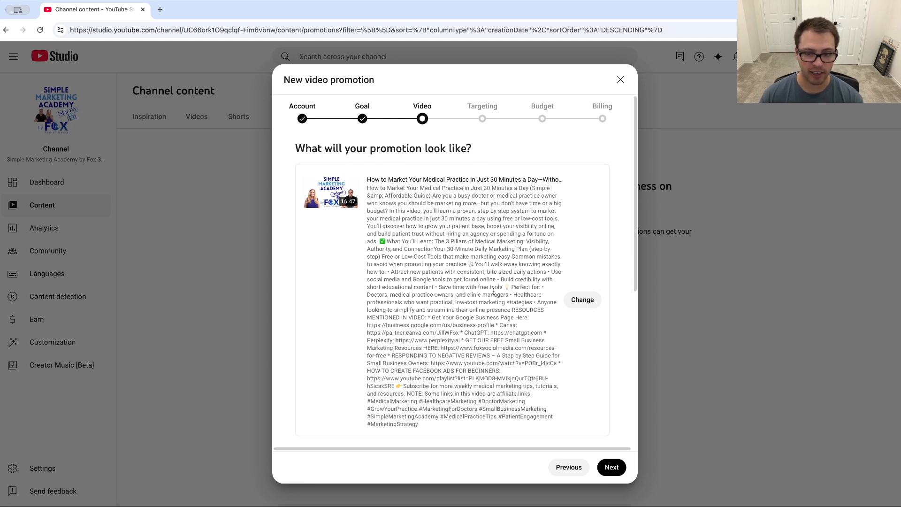
- Change the promoted video to "How To Find & Share Your Facebook Page Review Link"
{"action": "scroll", "coordinate": [493, 291], "scroll_direction": "down", "scroll_amount": 2}
{"action": "scroll", "coordinate": [384, 188], "scroll_direction": "up", "scroll_amount": 2}
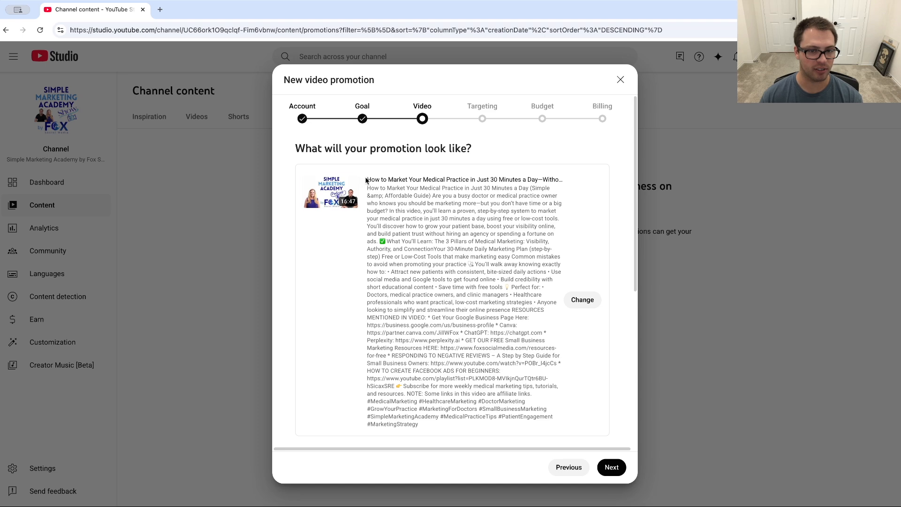
{"action": "left_click_drag", "start_coordinate": [366, 181], "coordinate": [486, 335]}
{"action": "left_click", "coordinate": [486, 377]}
{"action": "scroll", "coordinate": [475, 345], "scroll_direction": "down", "scroll_amount": 3}
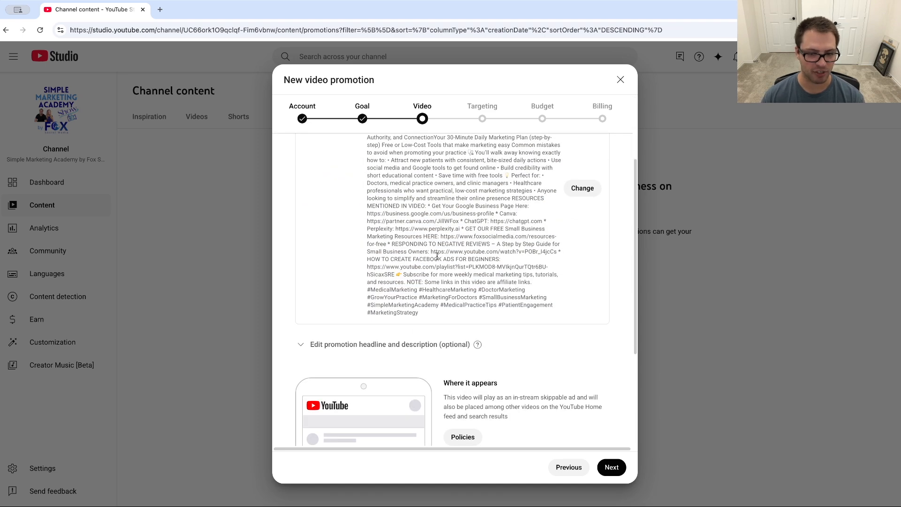
{"action": "scroll", "coordinate": [436, 255], "scroll_direction": "up", "scroll_amount": 3}
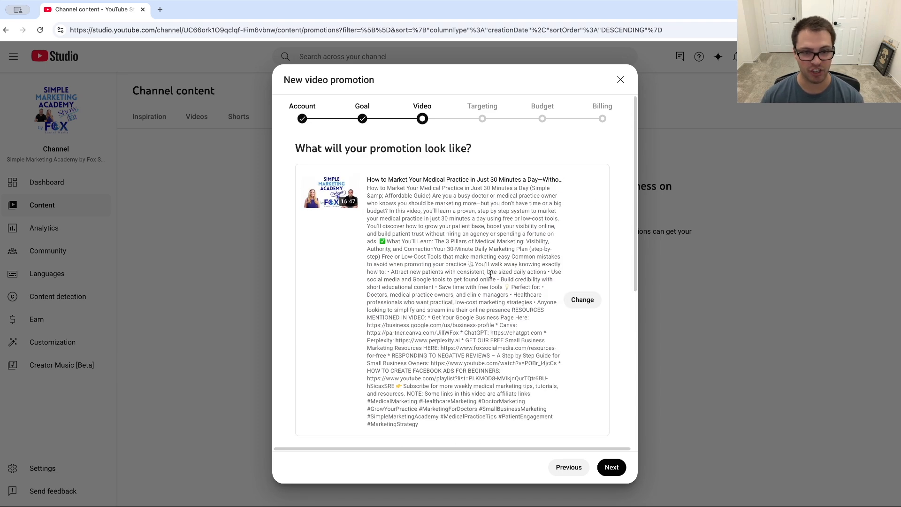
{"action": "left_click", "coordinate": [582, 300]}
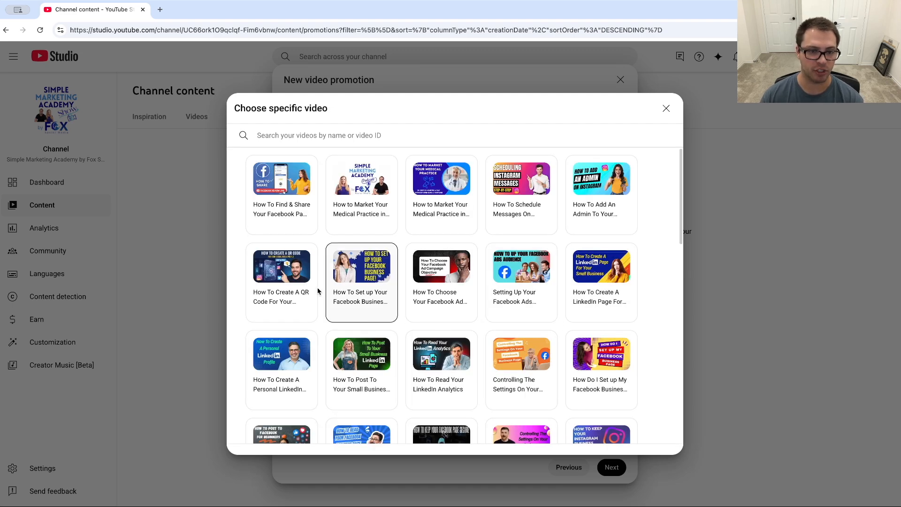
{"action": "left_click", "coordinate": [283, 174]}
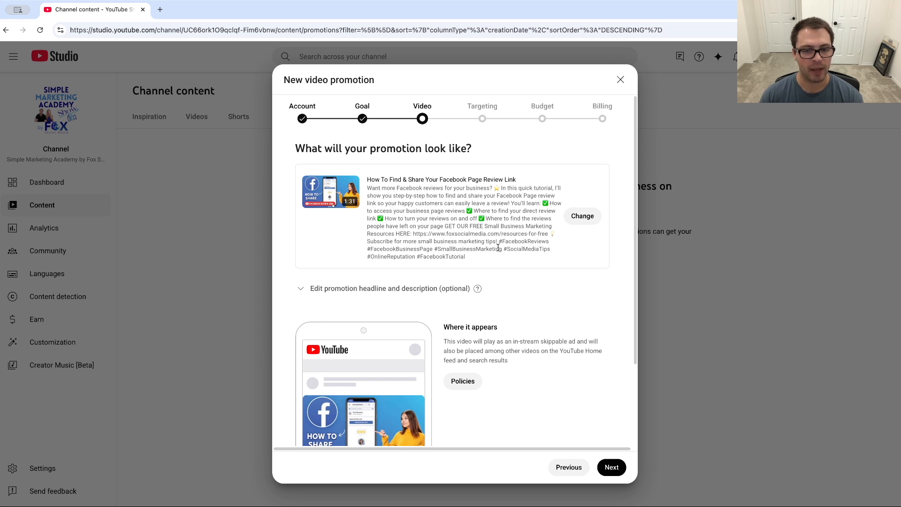
- Review the chosen video's description, the ad preview and the information on where the promotion appears
{"action": "left_click_drag", "start_coordinate": [470, 262], "coordinate": [367, 188]}
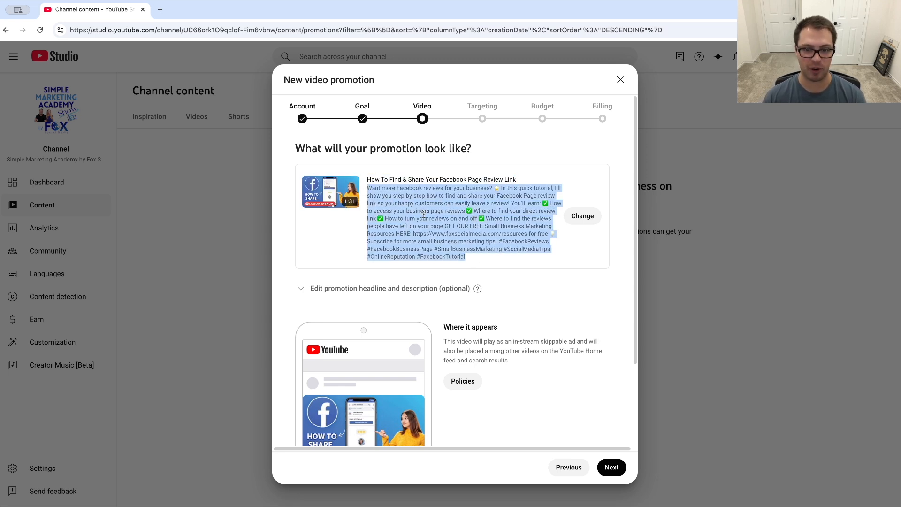
{"action": "left_click_drag", "start_coordinate": [369, 191], "coordinate": [493, 256]}
{"action": "left_click", "coordinate": [453, 215]}
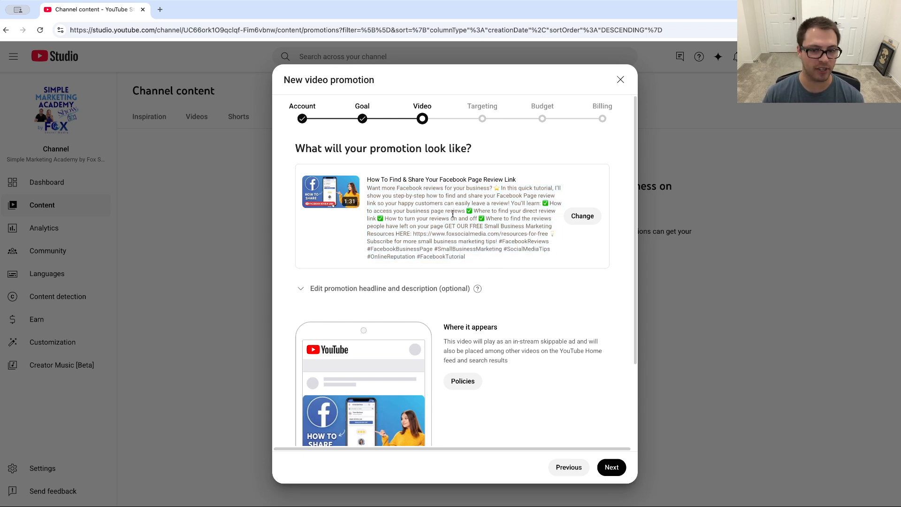
{"action": "scroll", "coordinate": [391, 211], "scroll_direction": "down", "scroll_amount": 1}
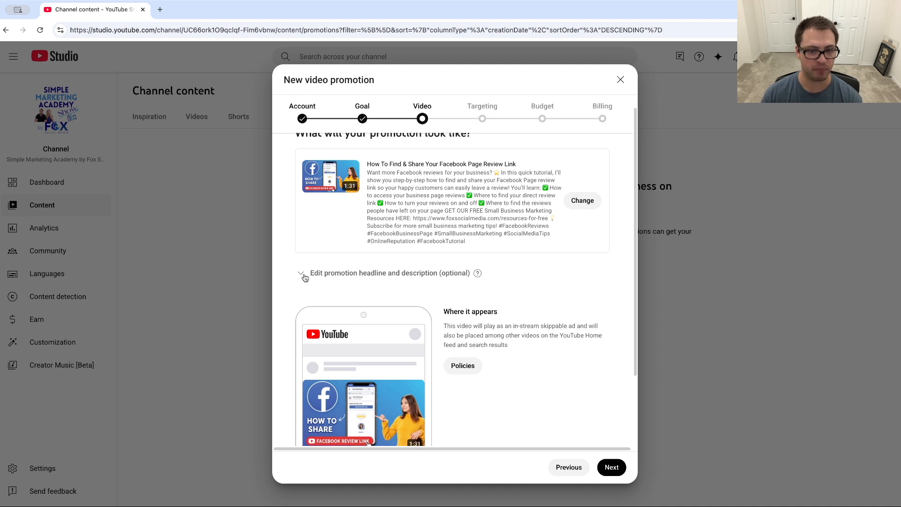
{"action": "scroll", "coordinate": [352, 272], "scroll_direction": "down", "scroll_amount": 2}
{"action": "scroll", "coordinate": [356, 239], "scroll_direction": "down", "scroll_amount": 2}
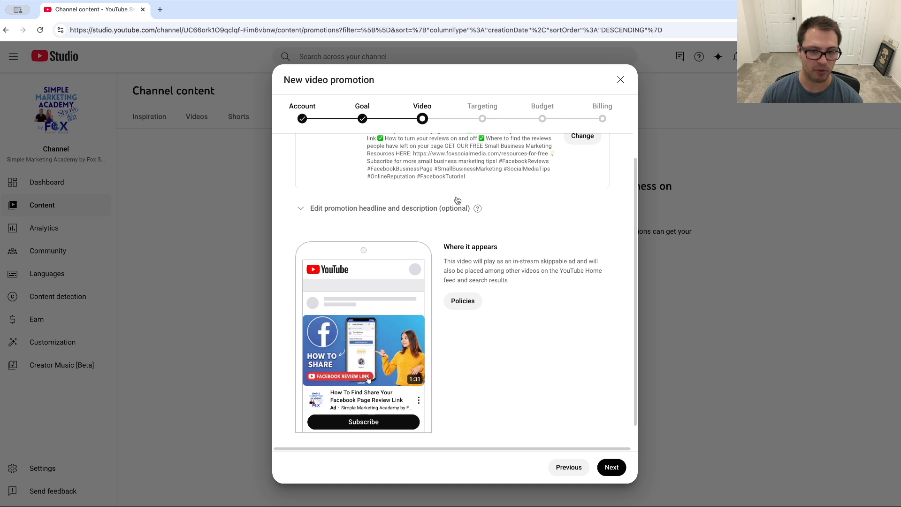
{"action": "scroll", "coordinate": [530, 267], "scroll_direction": "down", "scroll_amount": 1}
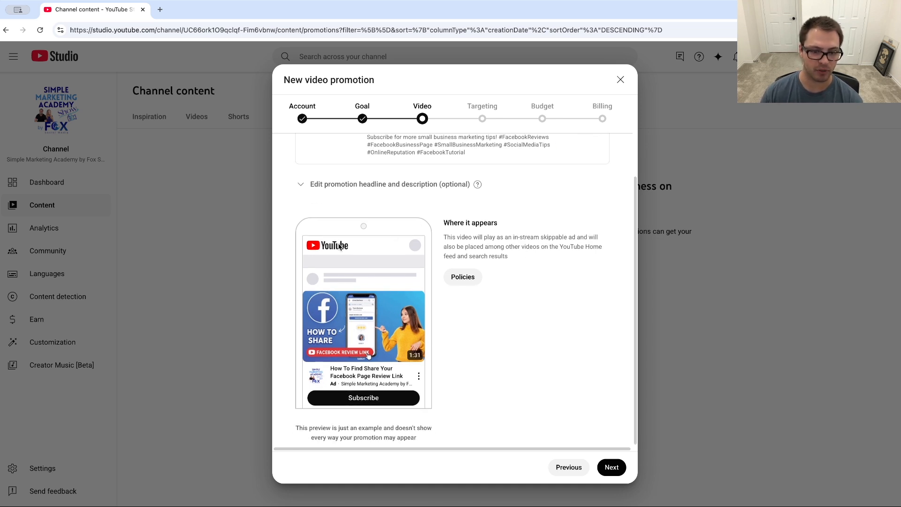
{"action": "scroll", "coordinate": [370, 281], "scroll_direction": "up", "scroll_amount": 3}
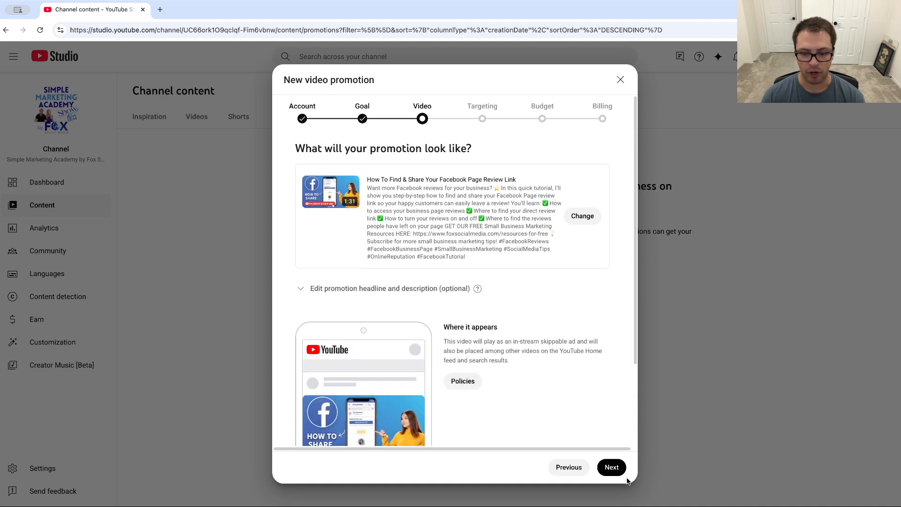
- Limit the promotion's target countries to the United States and declare that it has no EU political ad
{"action": "left_click", "coordinate": [610, 468]}
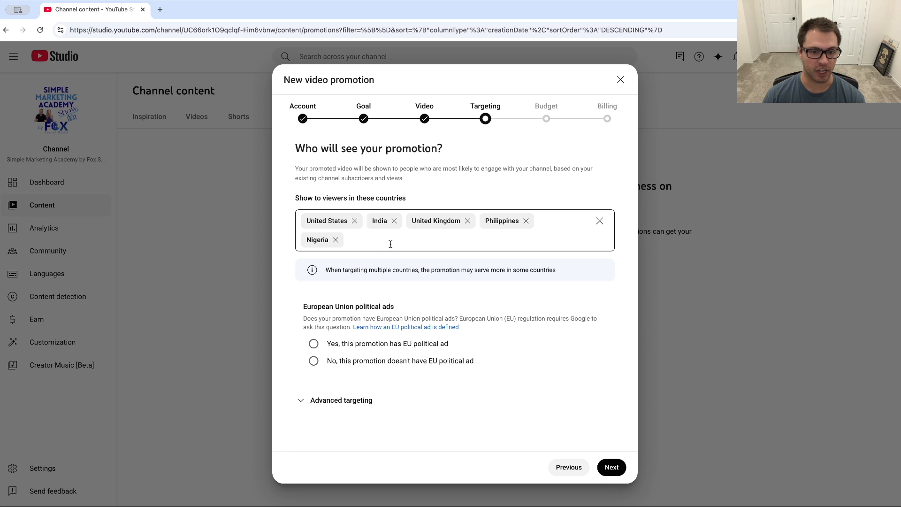
{"action": "left_click", "coordinate": [335, 239]}
{"action": "left_click", "coordinate": [467, 221]}
{"action": "left_click", "coordinate": [451, 220]}
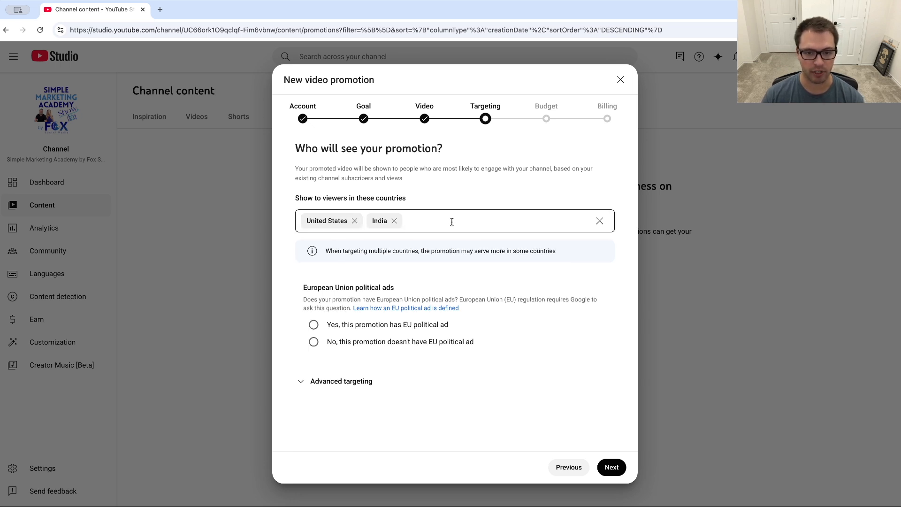
{"action": "left_click", "coordinate": [394, 221]}
{"action": "left_click", "coordinate": [440, 221]}
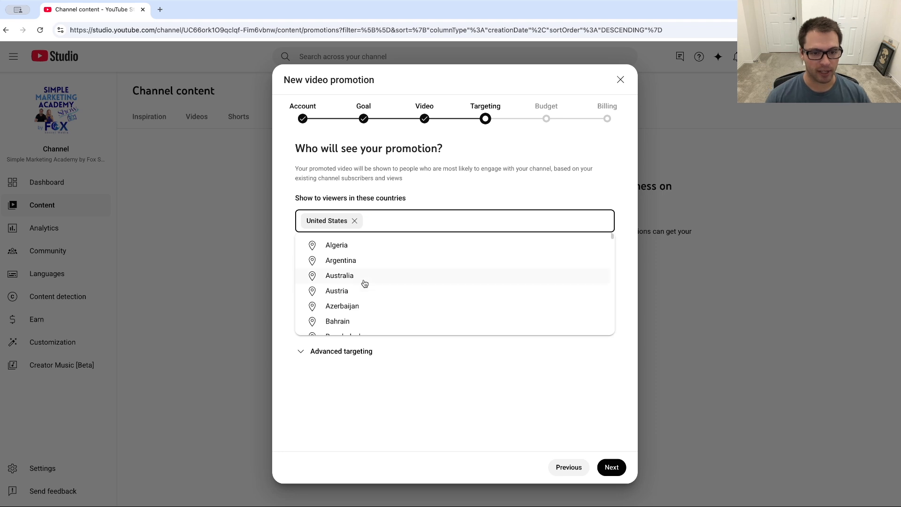
{"action": "left_click", "coordinate": [353, 290]}
{"action": "left_click", "coordinate": [335, 221]}
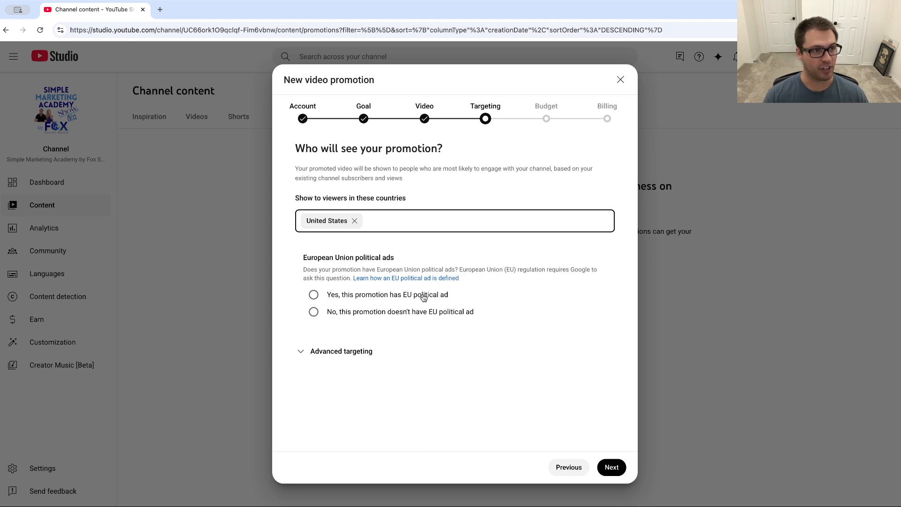
{"action": "left_click", "coordinate": [313, 312]}
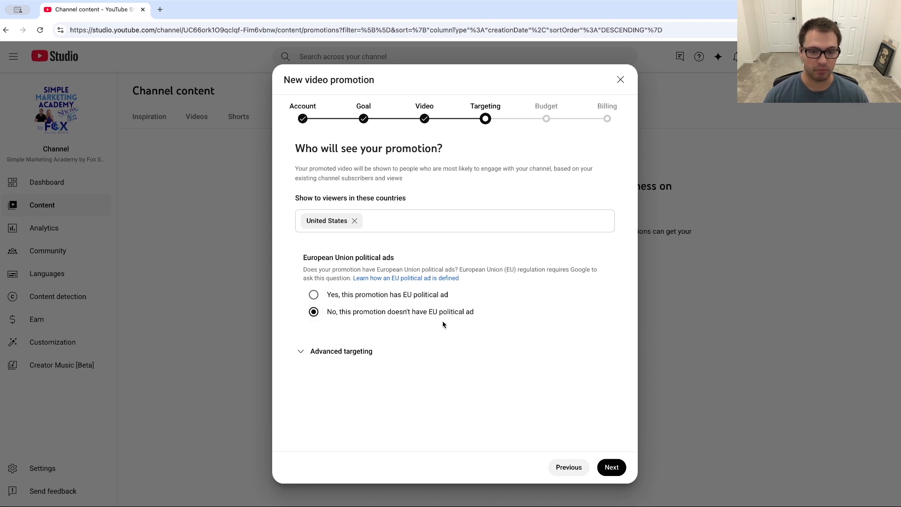
- In the advanced targeting, exclude the 55-64, 65+ and Unknown age groups
{"action": "left_click", "coordinate": [309, 355]}
{"action": "scroll", "coordinate": [434, 300], "scroll_direction": "down", "scroll_amount": 4}
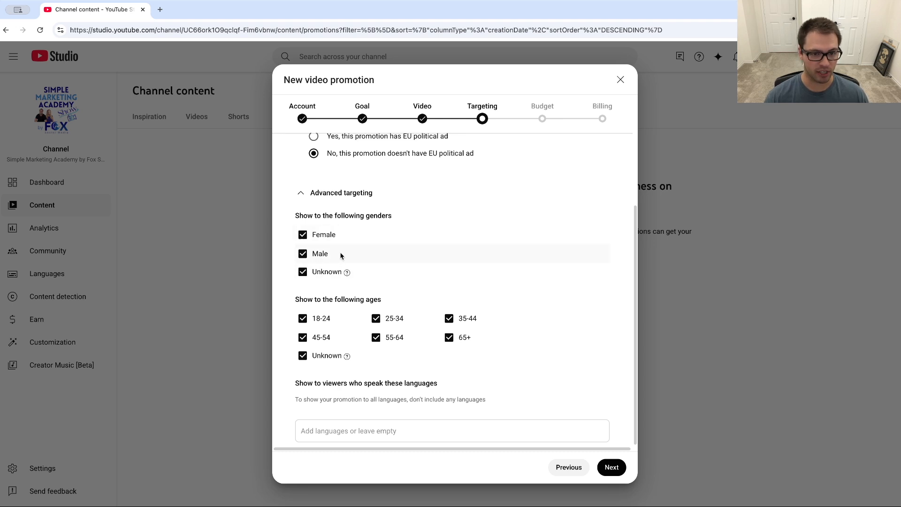
{"action": "left_click", "coordinate": [303, 356]}
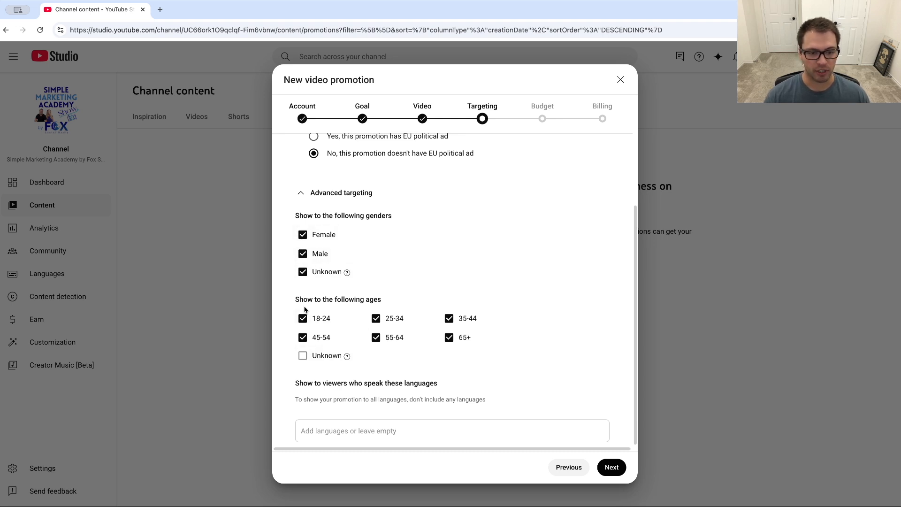
{"action": "left_click", "coordinate": [302, 318]}
{"action": "left_click", "coordinate": [302, 318]}
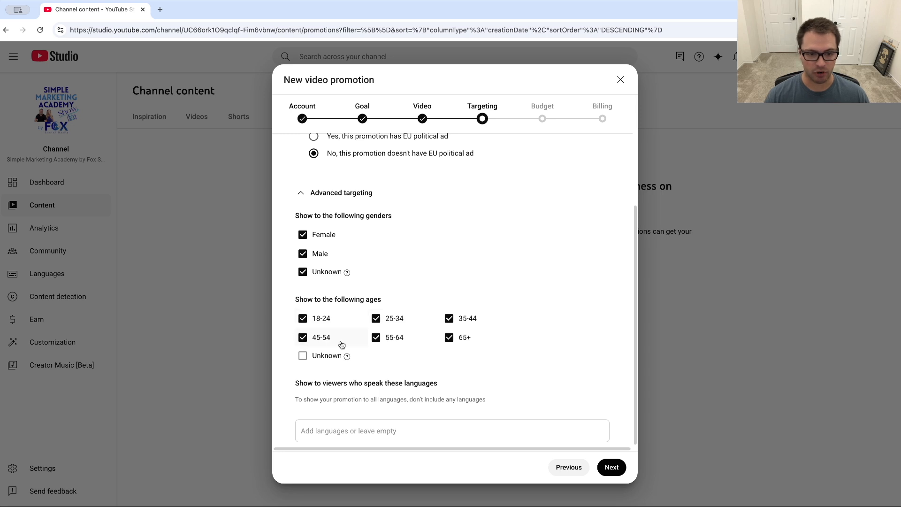
{"action": "left_click", "coordinate": [376, 337]}
{"action": "left_click", "coordinate": [453, 337]}
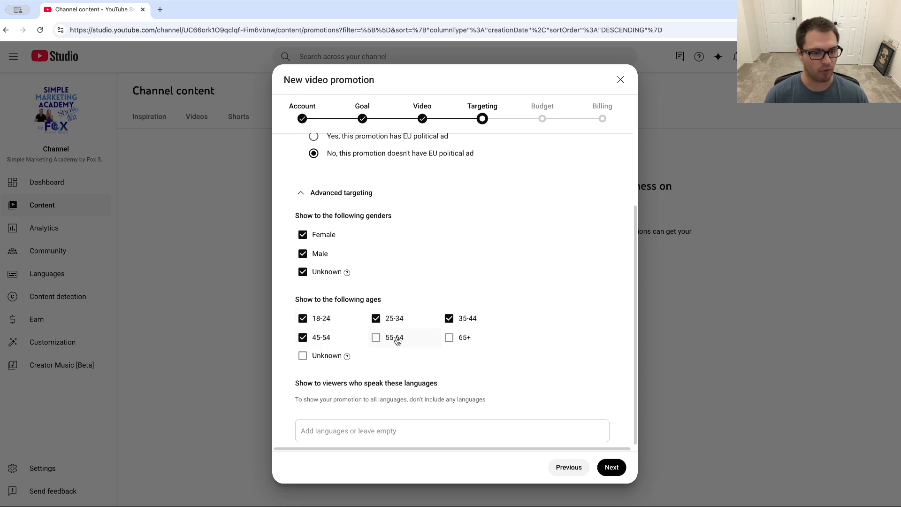
- Restrict the promotion to viewers who speak English
{"action": "left_click", "coordinate": [396, 431]}
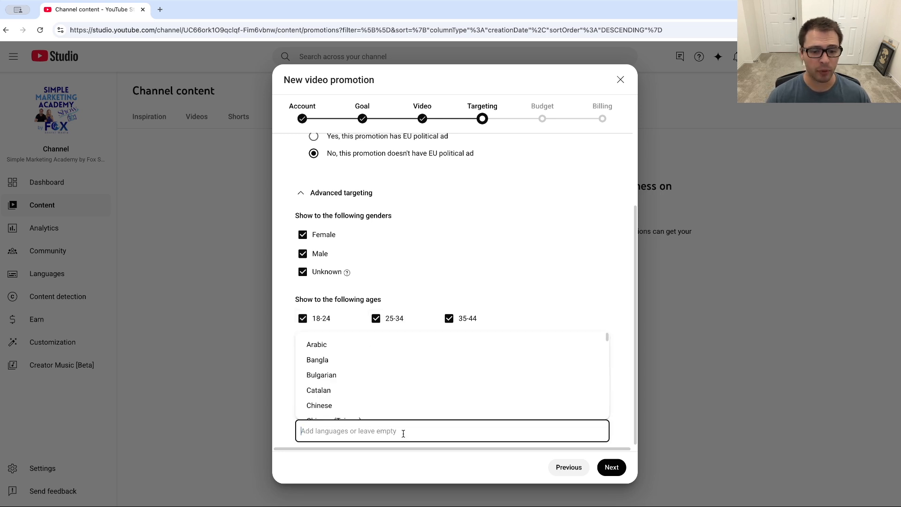
{"action": "type", "text": "English"}
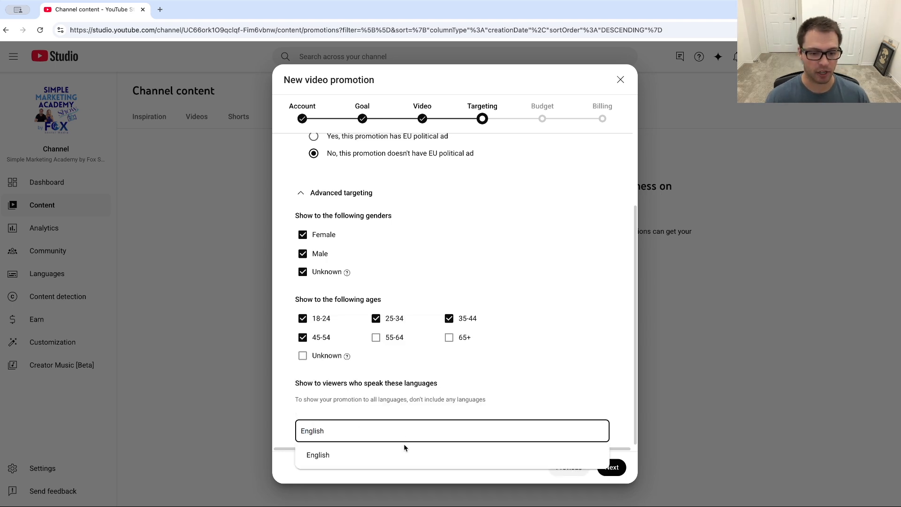
{"action": "left_click", "coordinate": [362, 457]}
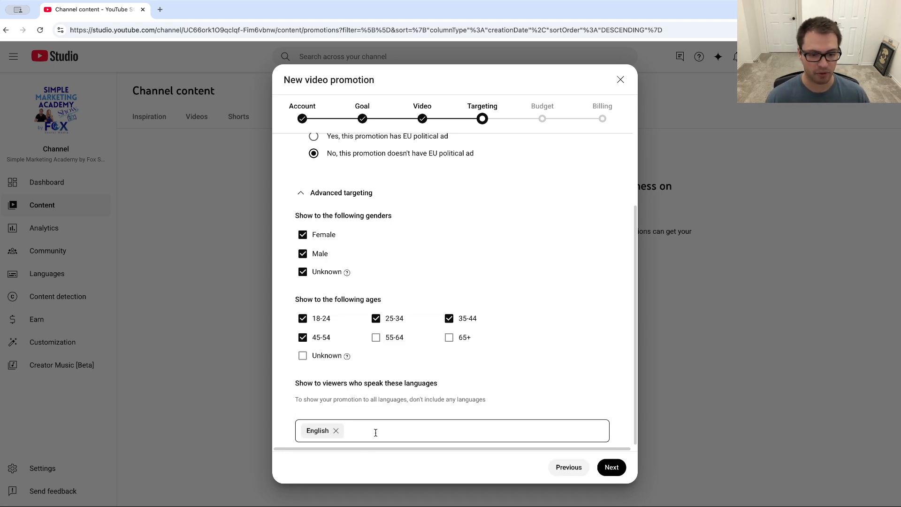
- Try adding Spanish as a second viewer language for the promotion
{"action": "type", "text": "Spanish"}
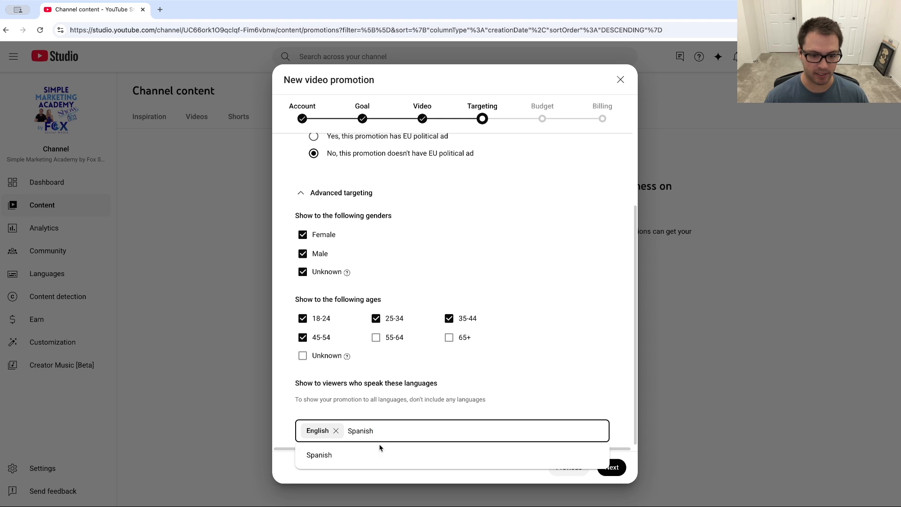
{"action": "left_click", "coordinate": [381, 454]}
{"action": "left_click", "coordinate": [443, 411]}
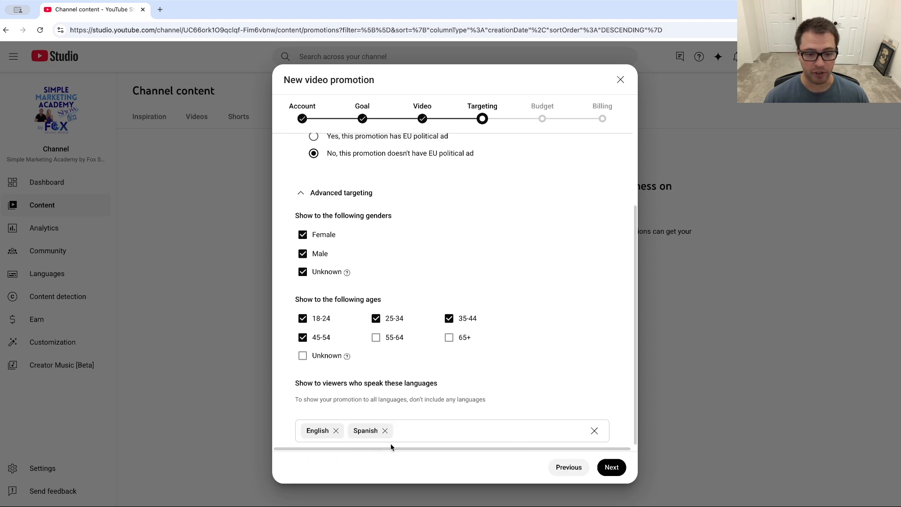
{"action": "left_click", "coordinate": [385, 430]}
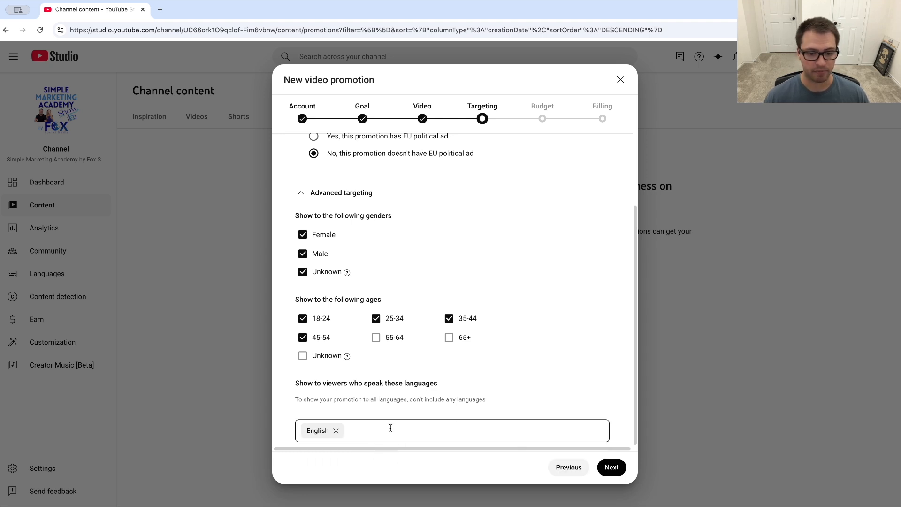
- Continue to the budget stage and set the promotion's total budget to $50
{"action": "left_click", "coordinate": [612, 467]}
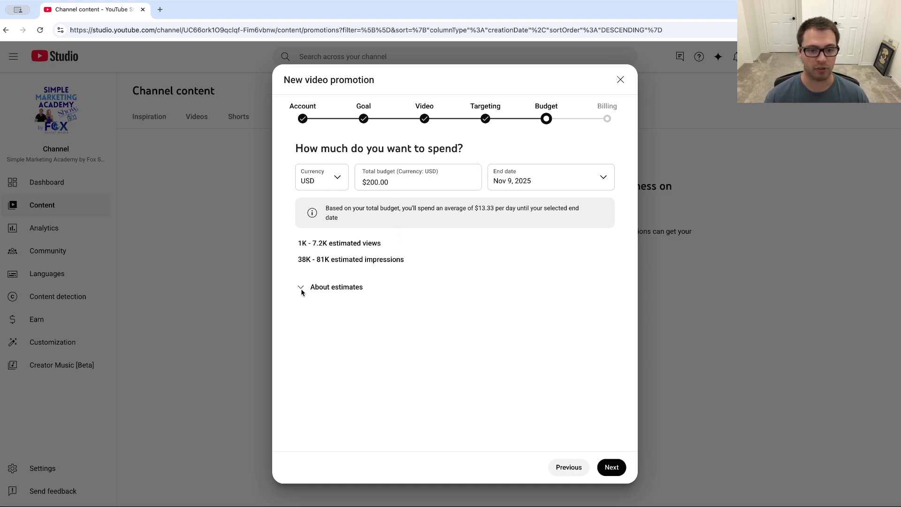
{"action": "left_click", "coordinate": [388, 179]}
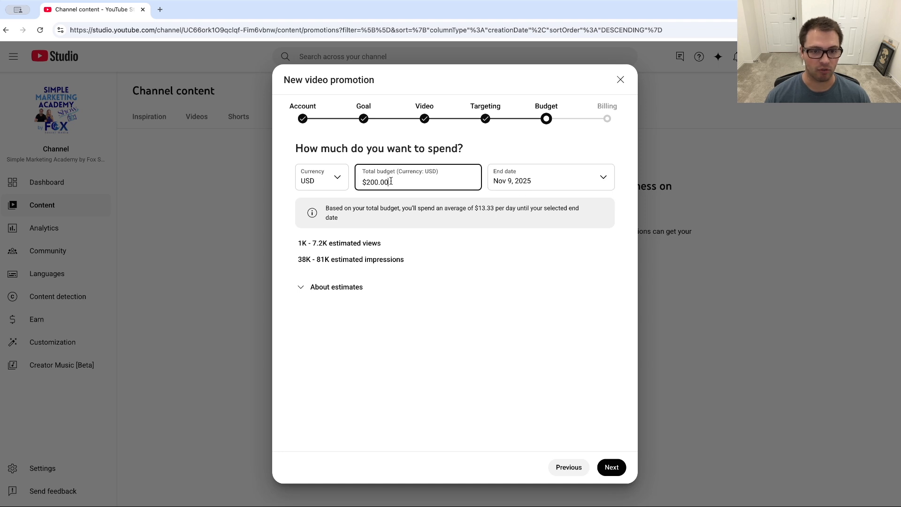
{"action": "double_click", "coordinate": [390, 181]}
{"action": "type", "text": "50"}
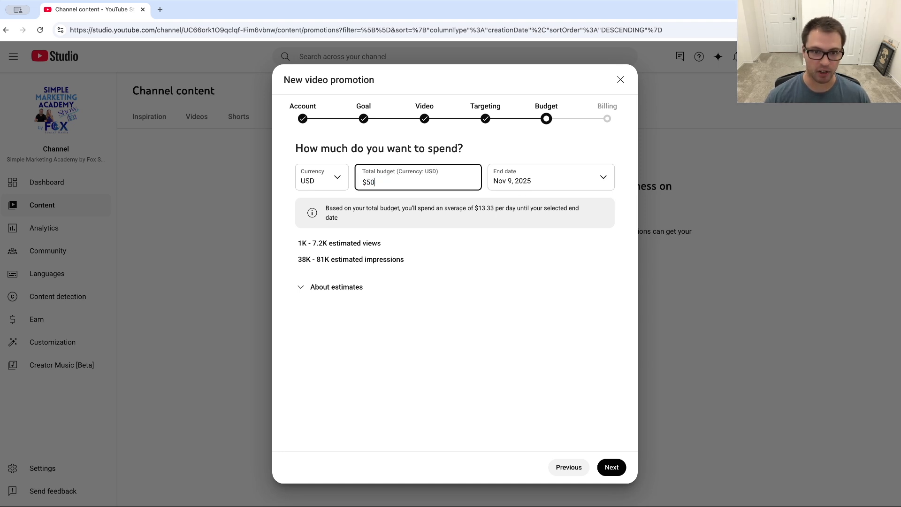
- Set the promotion's end date to Nov 8, 2025
{"action": "left_click", "coordinate": [490, 135]}
{"action": "left_click", "coordinate": [546, 180]}
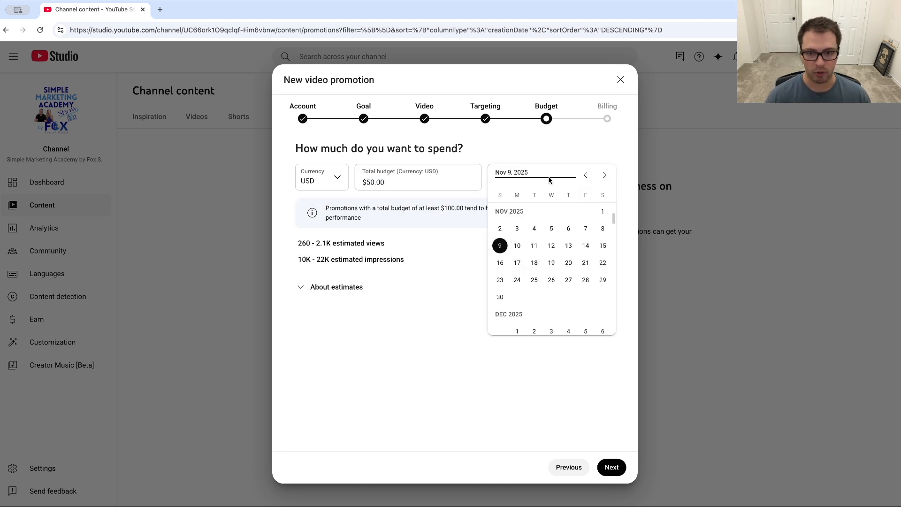
{"action": "left_click", "coordinate": [602, 229]}
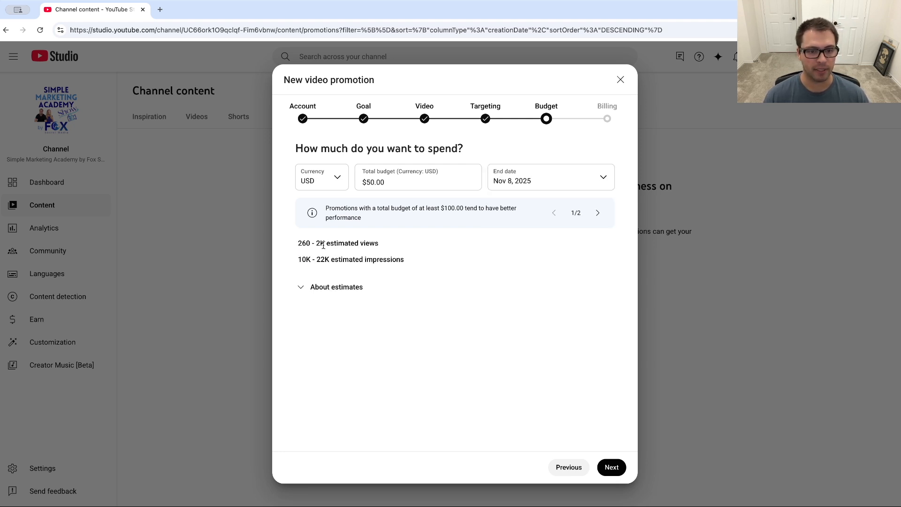
- Examine the estimated views and impressions for the chosen budget and expand the explanation of how the estimates are counted
{"action": "left_click_drag", "start_coordinate": [295, 245], "coordinate": [393, 247]}
{"action": "left_click", "coordinate": [344, 240]}
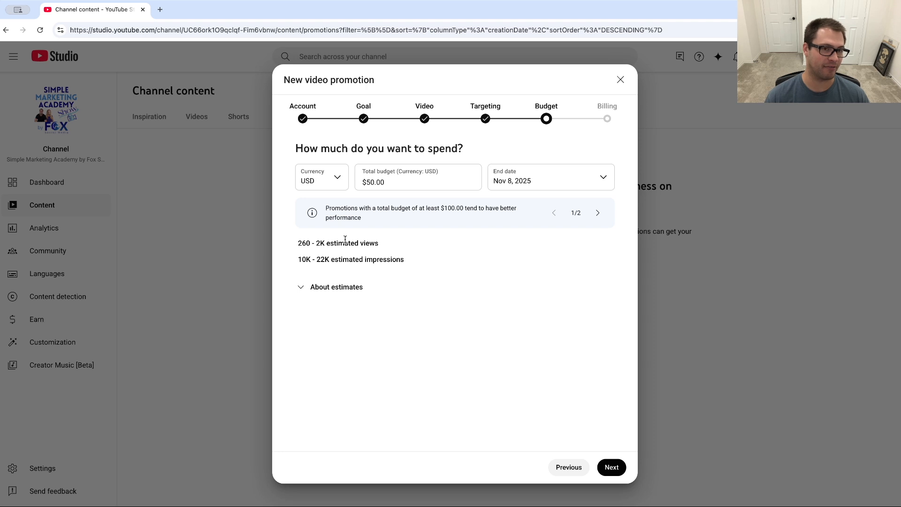
{"action": "triple_click", "coordinate": [341, 243]}
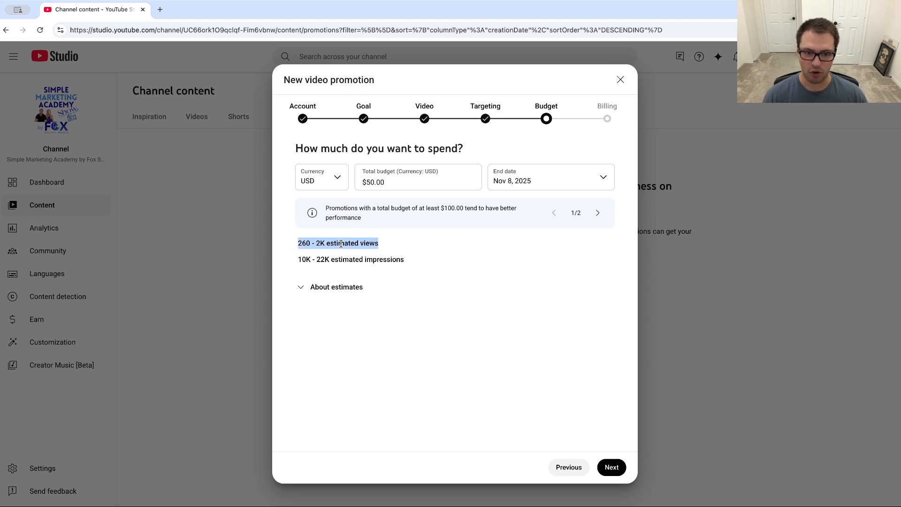
{"action": "left_click", "coordinate": [410, 245]}
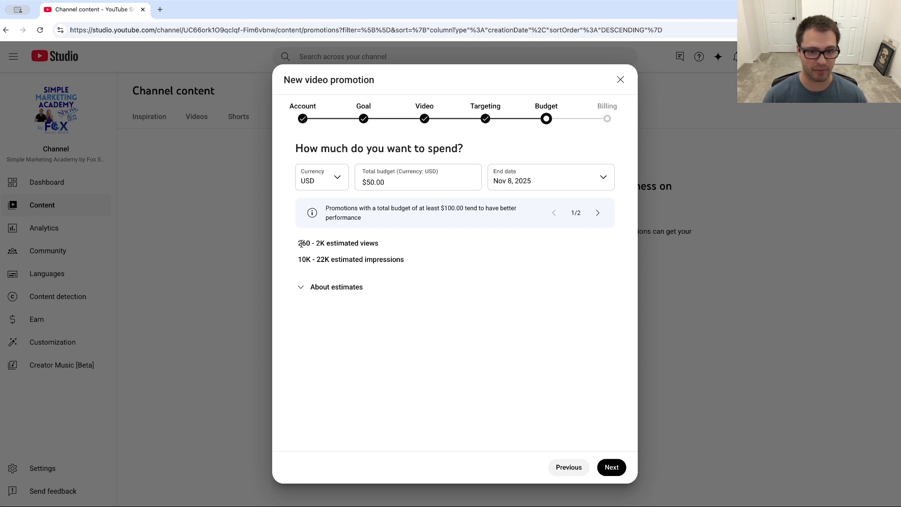
{"action": "left_click_drag", "start_coordinate": [299, 243], "coordinate": [387, 242]}
{"action": "left_click", "coordinate": [344, 269]}
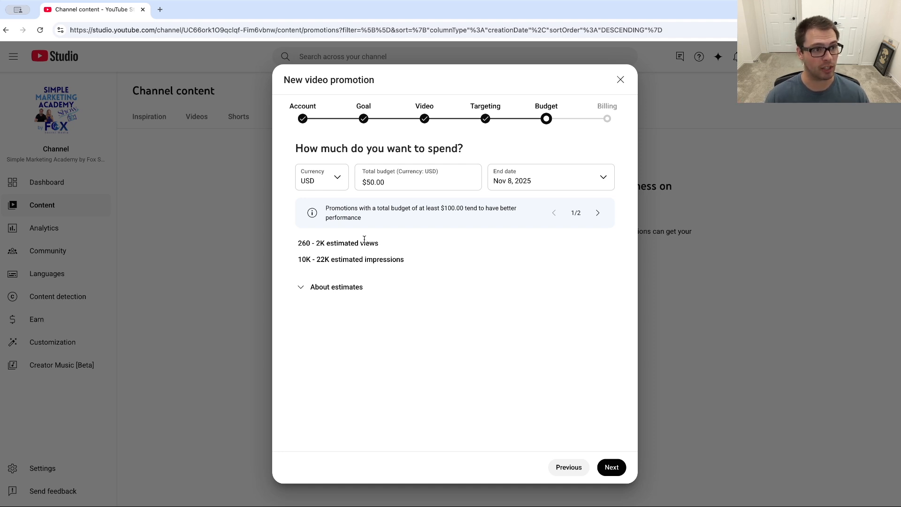
{"action": "left_click_drag", "start_coordinate": [298, 259], "coordinate": [313, 257]}
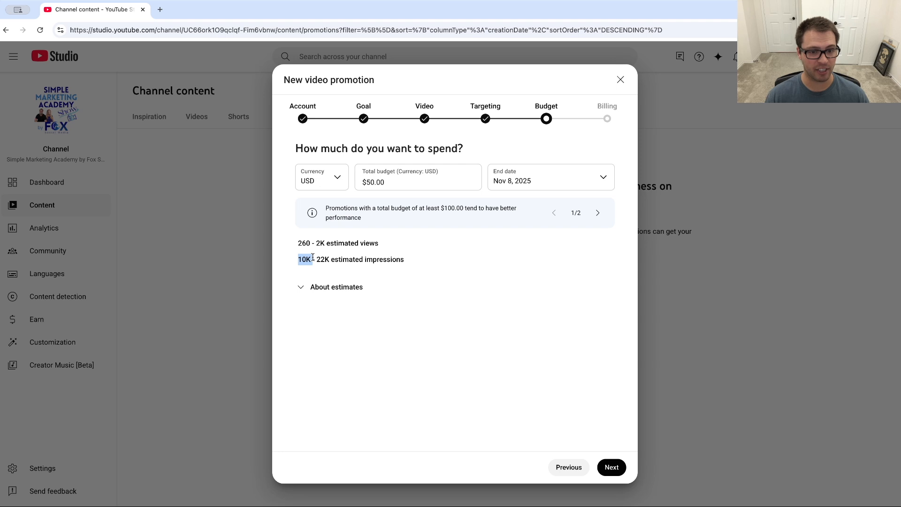
{"action": "left_click", "coordinate": [300, 258]}
{"action": "double_click", "coordinate": [324, 259]}
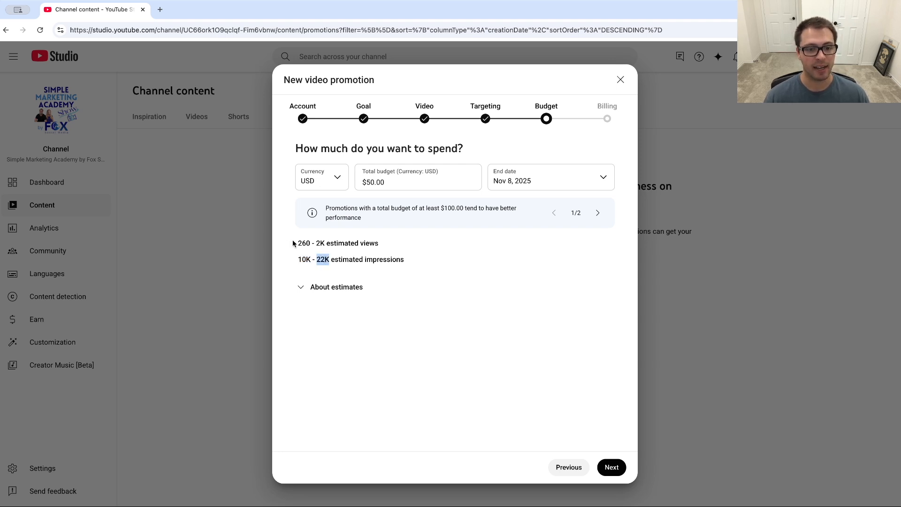
{"action": "left_click_drag", "start_coordinate": [293, 243], "coordinate": [383, 245]}
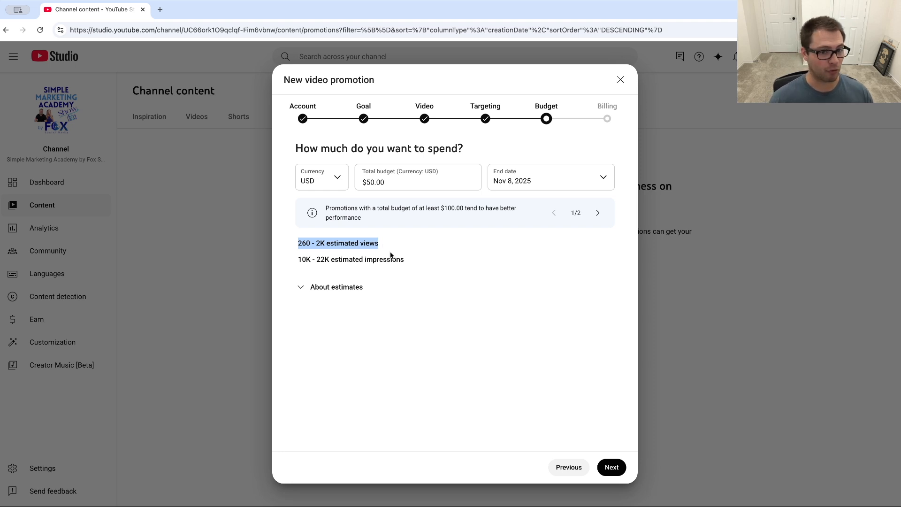
{"action": "left_click", "coordinate": [384, 245]}
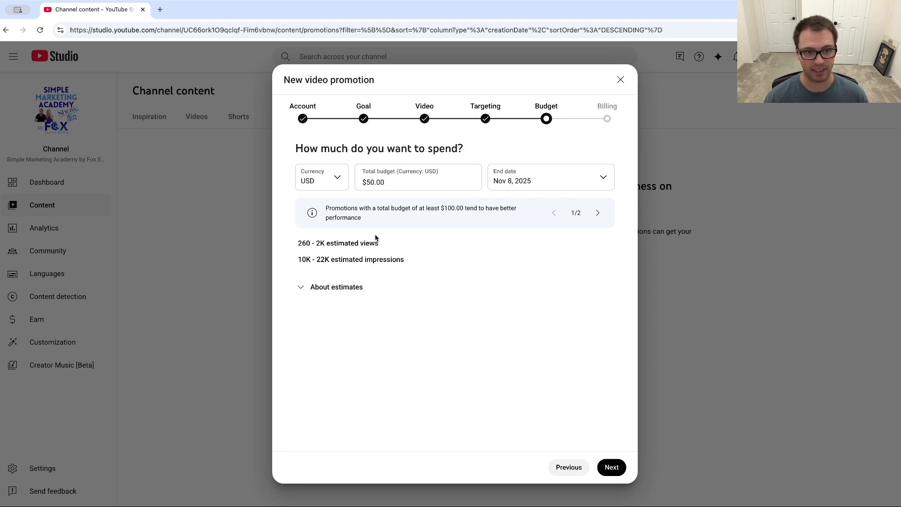
{"action": "left_click", "coordinate": [331, 288]}
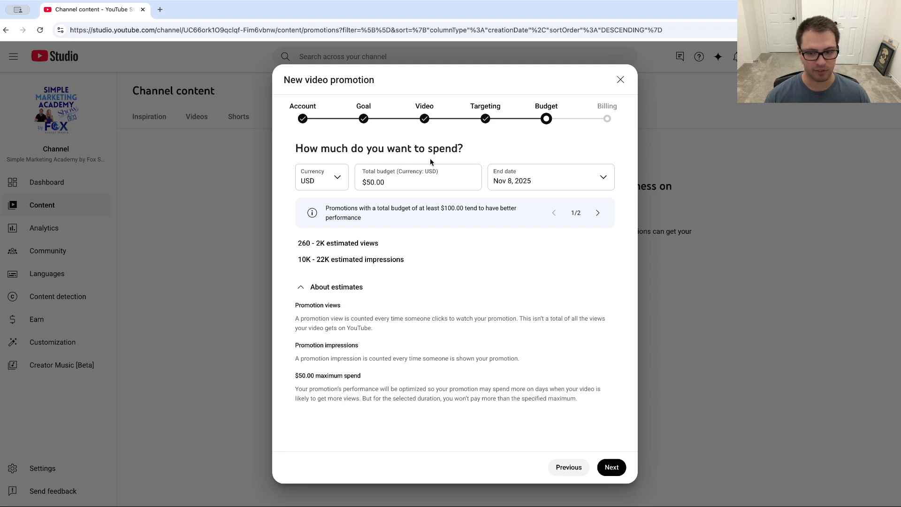
- Continue to the billing stage to view the payment options and close the promotion setup without submitting it
{"action": "left_click", "coordinate": [613, 470]}
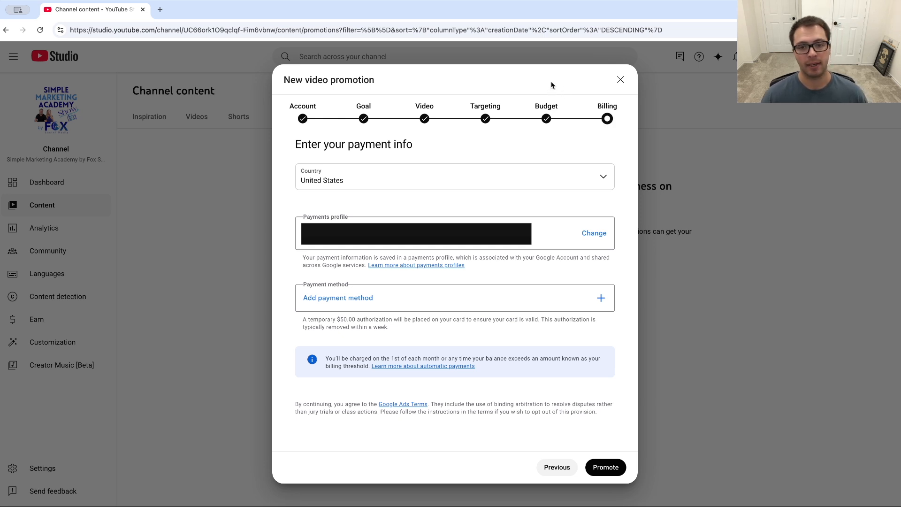
{"action": "left_click", "coordinate": [622, 80]}
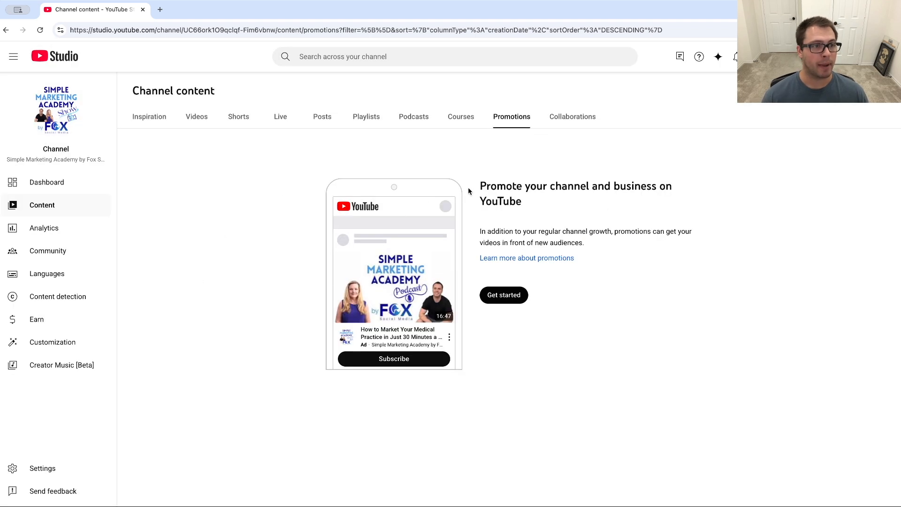